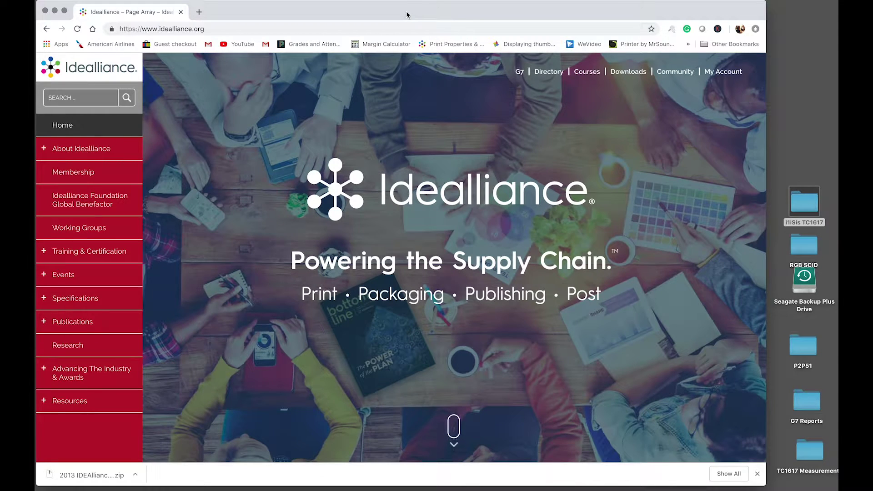
# - Go to the idealliance.org Resources page from the left sidebar to see Member and Public Downloads
pyautogui.click(173, 31)
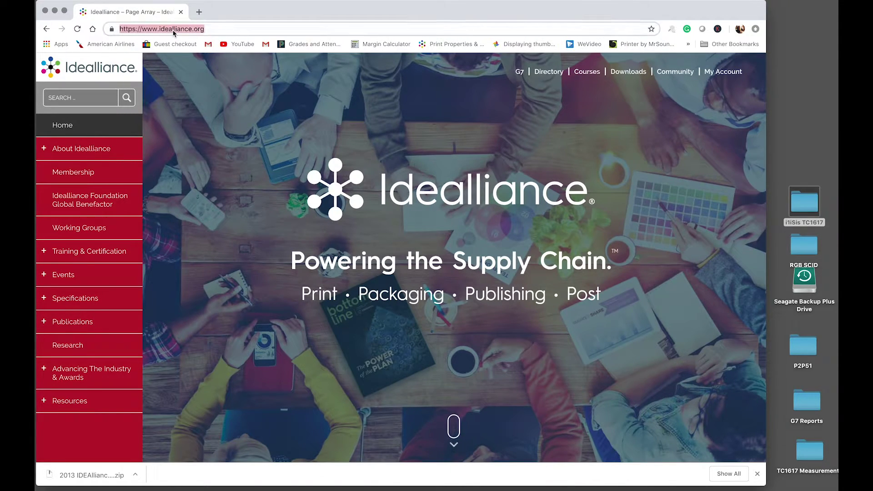
pyautogui.click(236, 29)
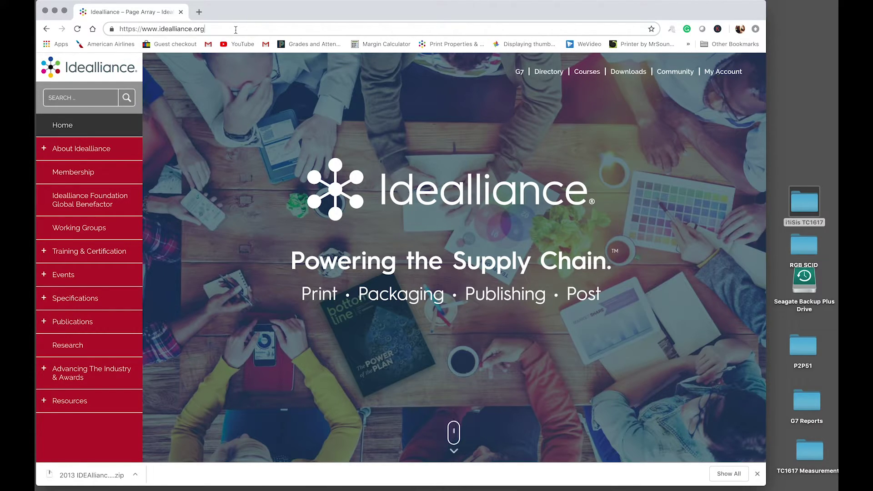
pyautogui.click(82, 403)
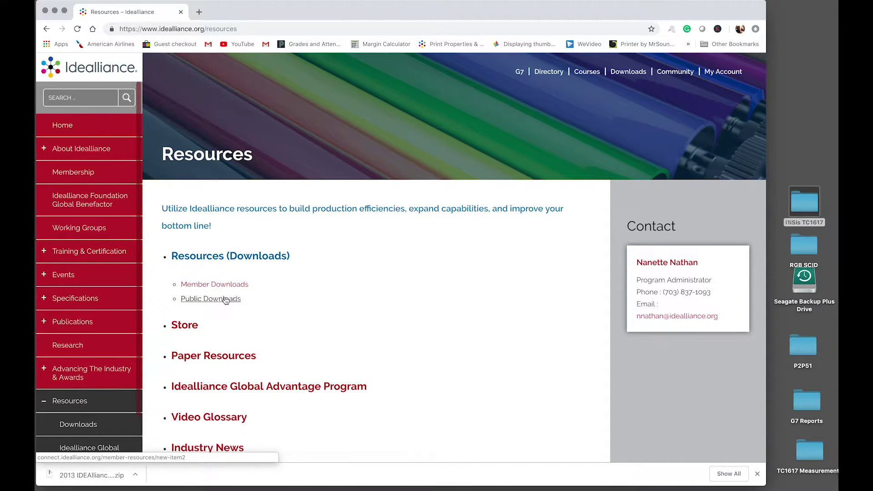
# - Download the 20.63 MB GRACoL 2013 Adobe Color Settings Files zip from Public Downloads > Print Resources
pyautogui.click(222, 299)
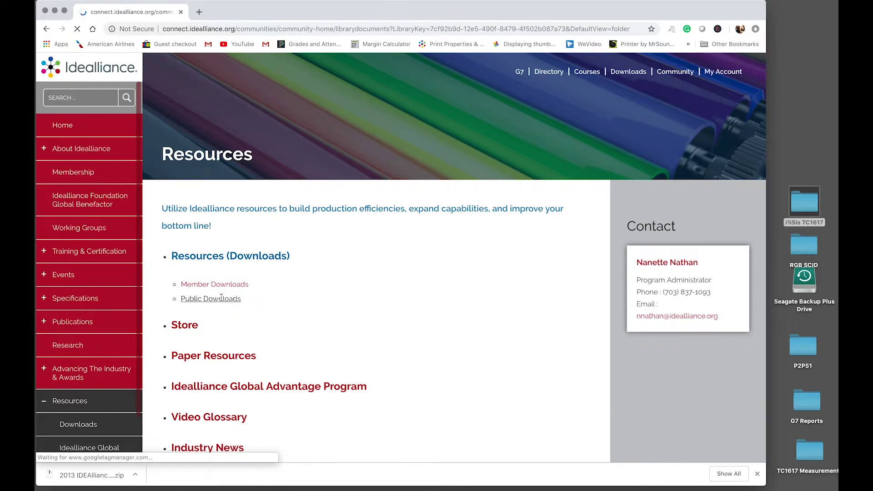
pyautogui.scroll(-3, 222, 297)
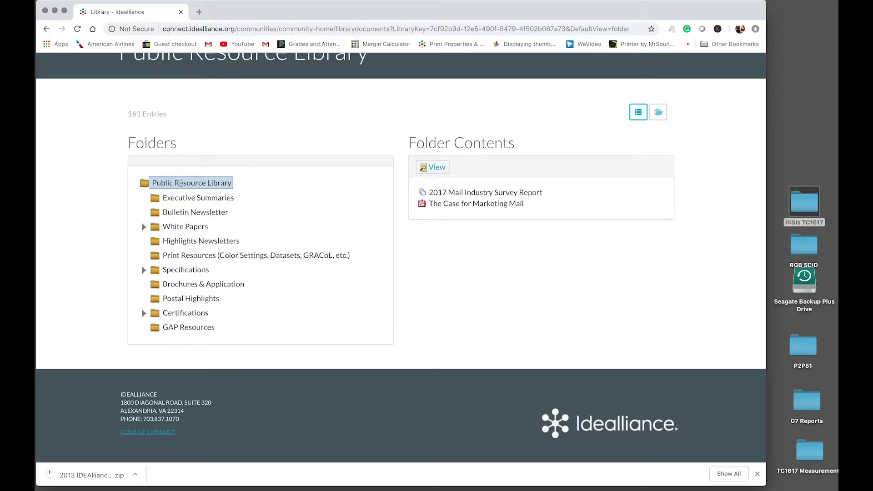
pyautogui.click(195, 256)
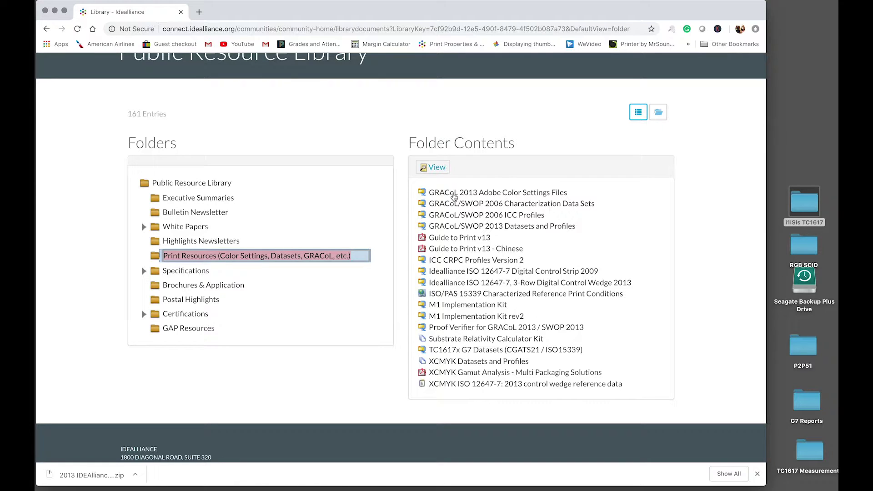
pyautogui.click(453, 196)
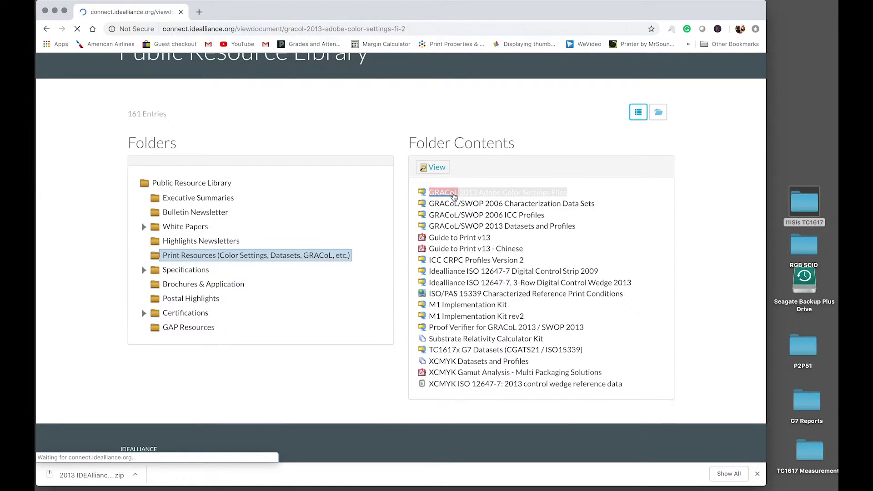
pyautogui.scroll(-5, 334, 253)
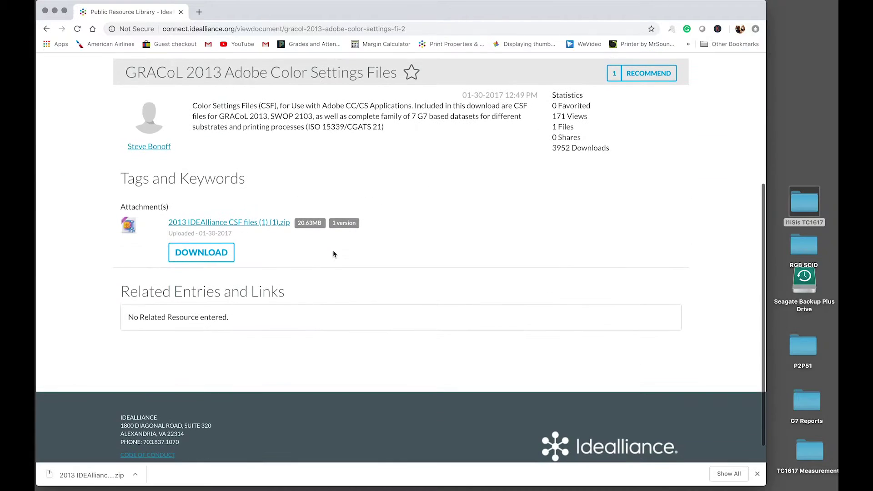
pyautogui.click(193, 257)
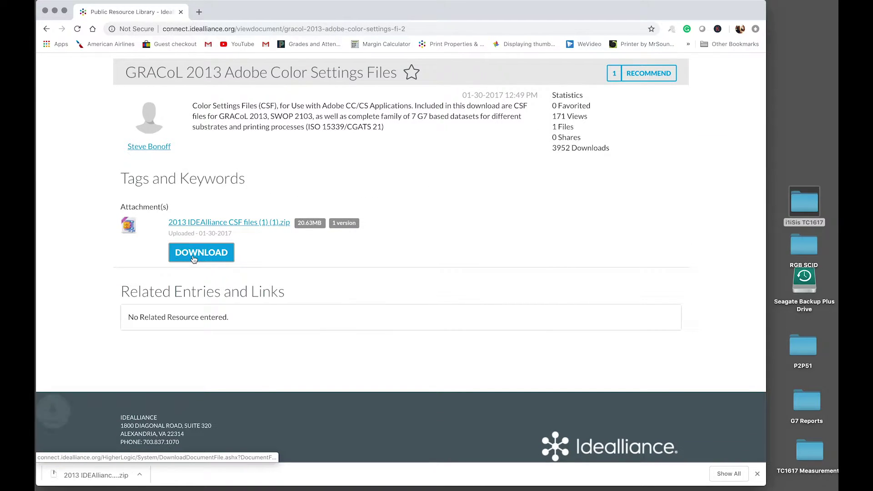
pyautogui.click(136, 475)
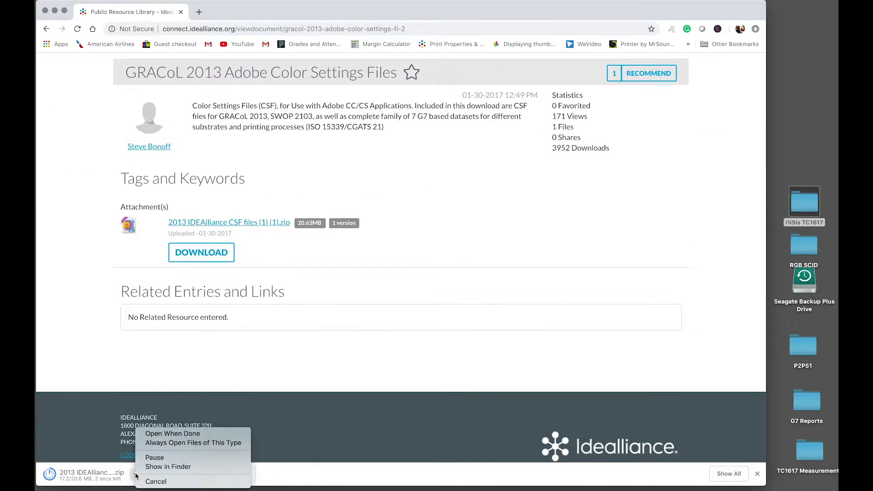
# - Unzip the color settings download and move the 2013 IDEAlliance CSF files folder to the desktop
pyautogui.click(160, 467)
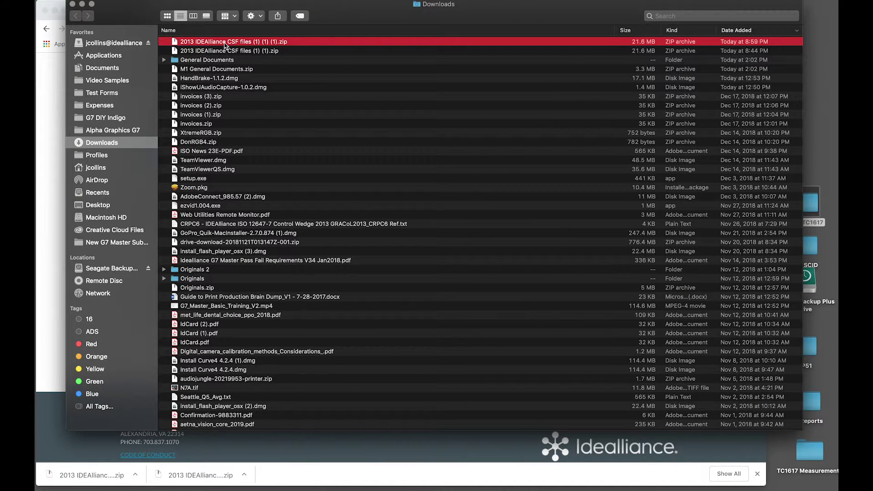
pyautogui.doubleClick(225, 42)
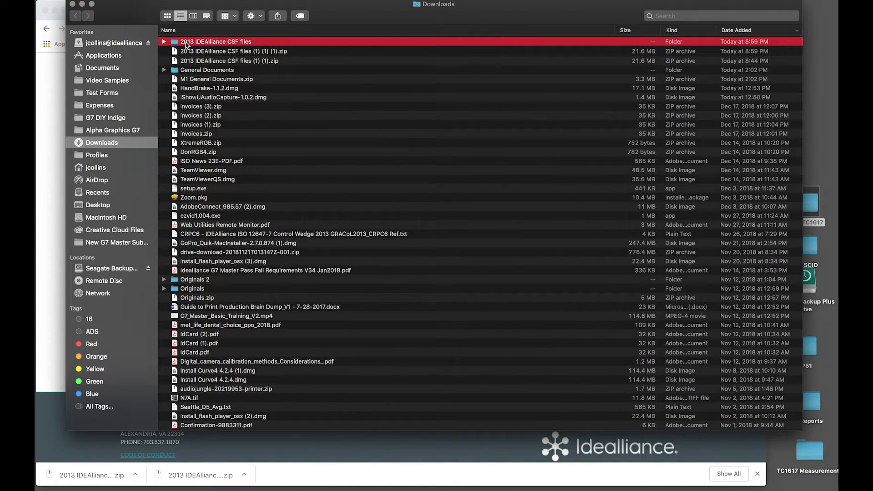
pyautogui.moveTo(191, 44); pyautogui.dragTo(830, 90)
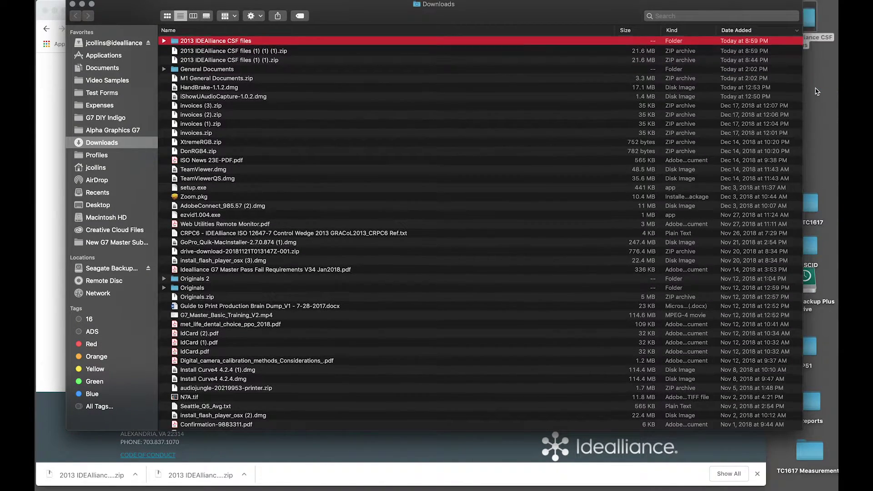
pyautogui.click(72, 4)
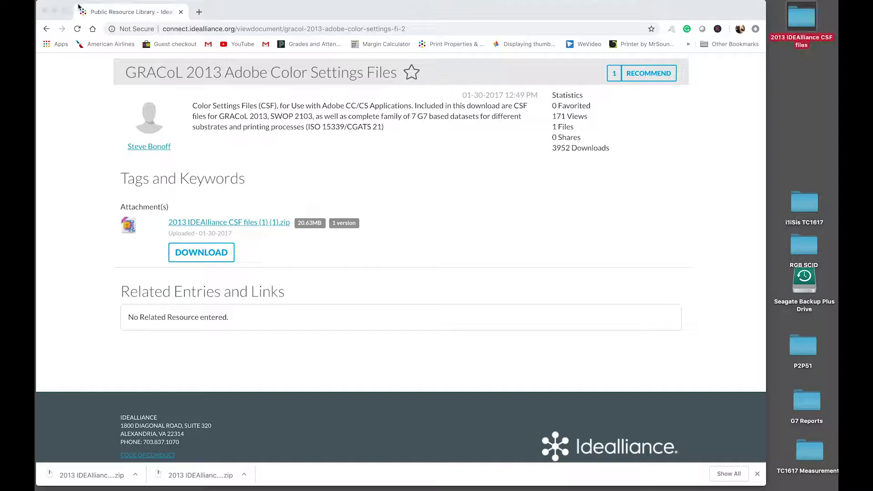
# - Open the 2013 IDEAlliance CSF files folder and enlarge its window to show all files
pyautogui.click(808, 20)
pyautogui.doubleClick(808, 21)
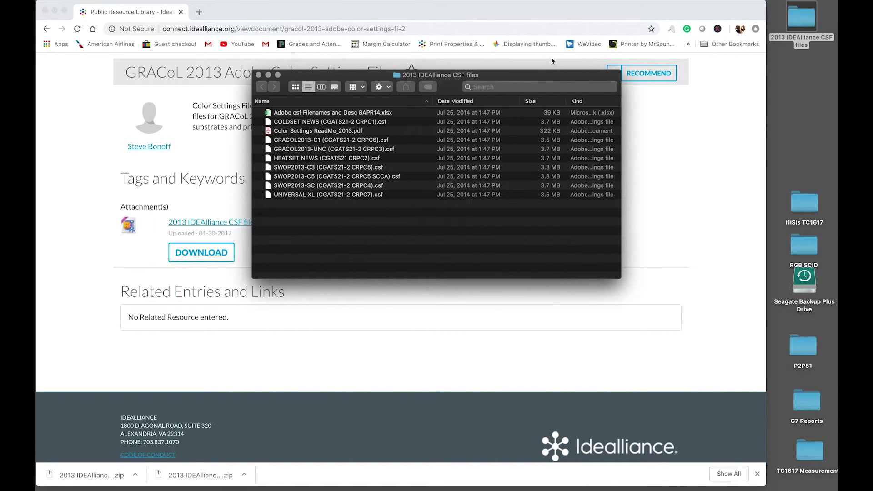
pyautogui.moveTo(545, 69); pyautogui.dragTo(733, 3)
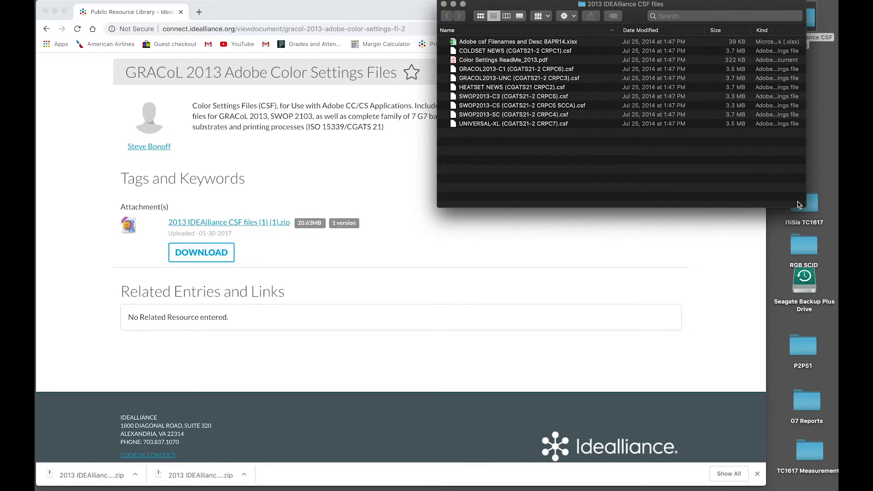
pyautogui.moveTo(807, 207); pyautogui.dragTo(834, 481)
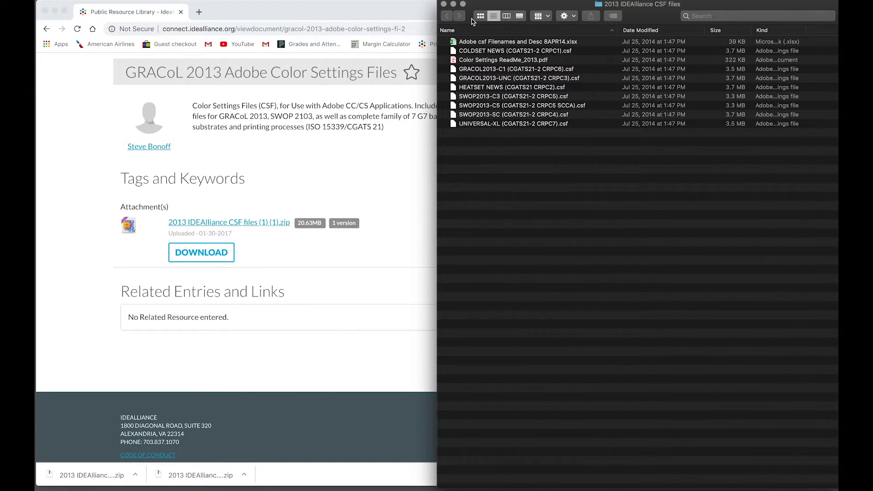
pyautogui.click(464, 43)
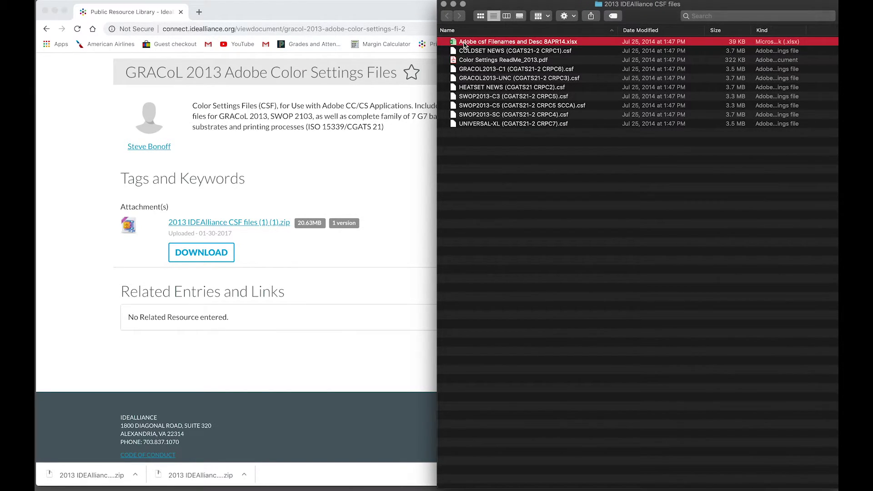
# - Open the Adobe csf Filenames and Desc 8APR14.xlsx workbook and scroll through its list
pyautogui.doubleClick(465, 44)
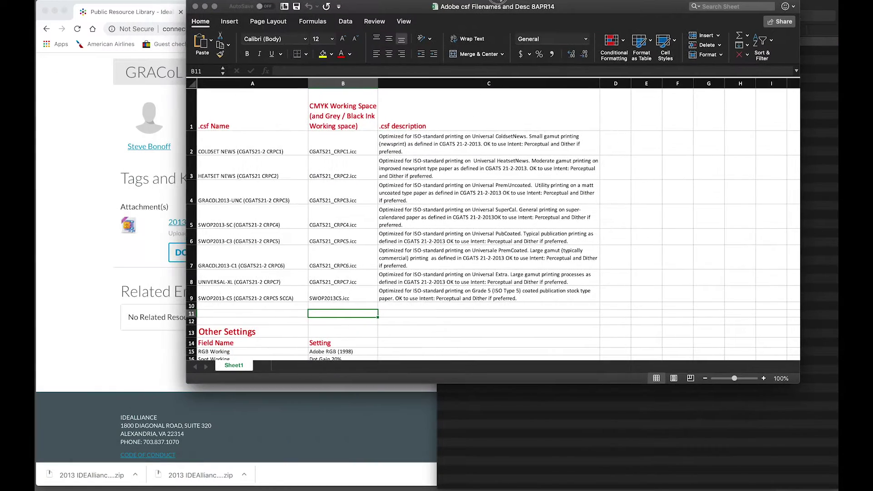
pyautogui.moveTo(497, 1); pyautogui.dragTo(399, 4)
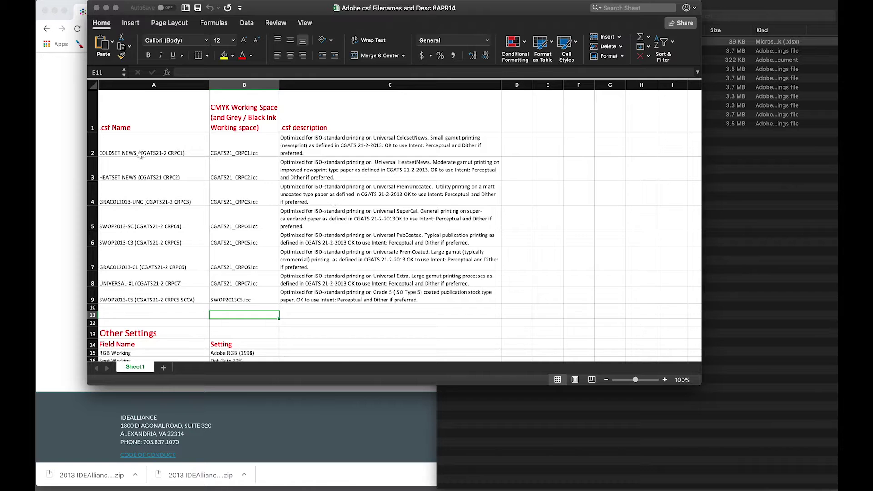
pyautogui.scroll(-3, 140, 155)
pyautogui.scroll(3, 139, 154)
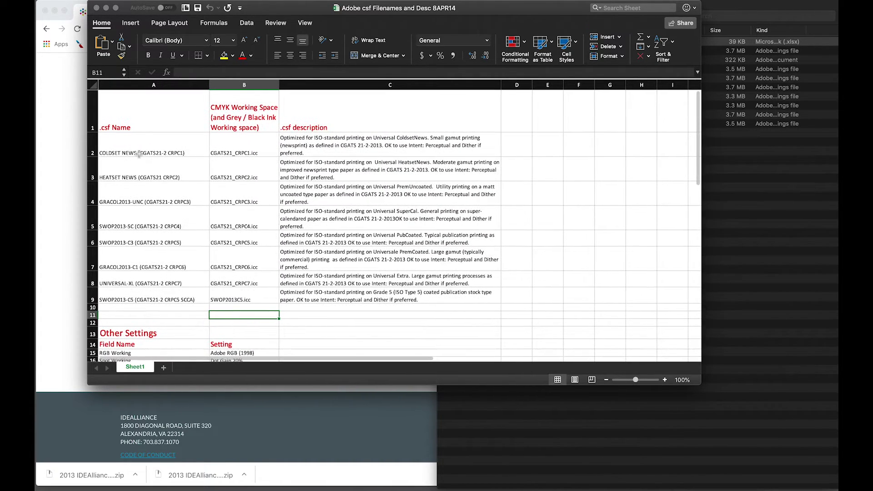
# - Review the COLDSET NEWS, GRACOL2013-C1, GRACOL2013-UNC and SWOP2013-SC entries, then close the workbook
pyautogui.click(125, 153)
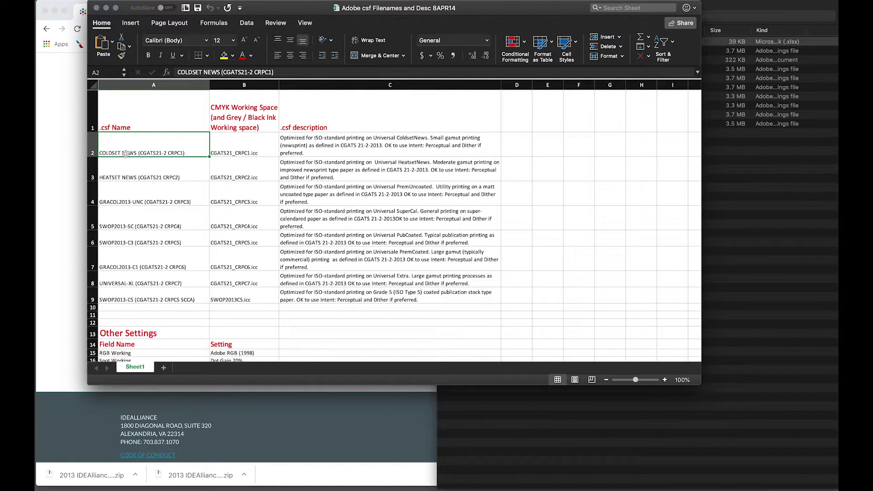
pyautogui.click(131, 267)
pyautogui.click(122, 197)
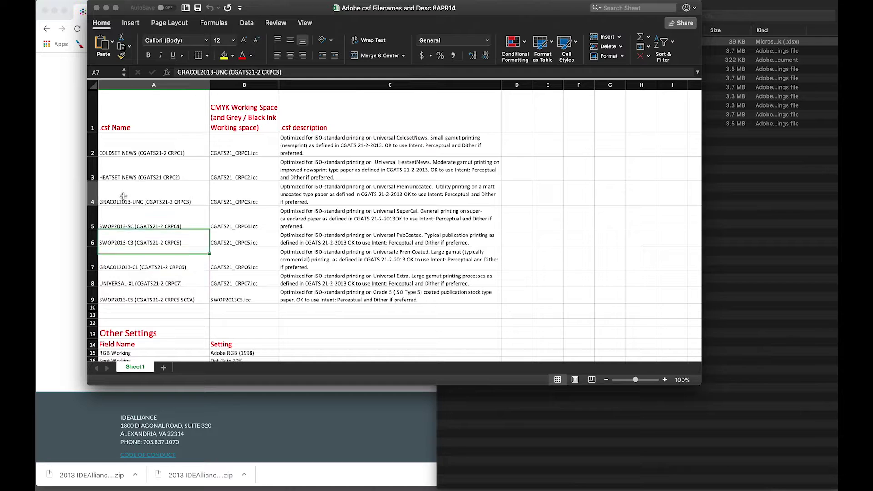
pyautogui.click(122, 216)
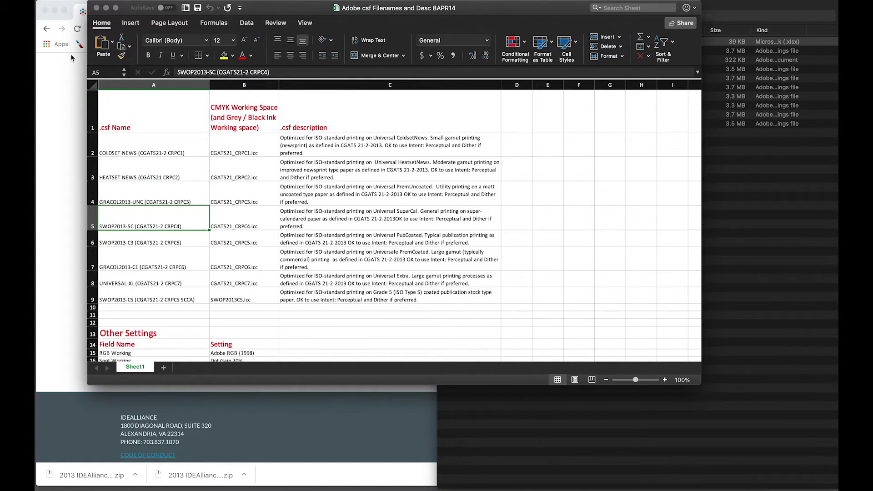
pyautogui.click(97, 8)
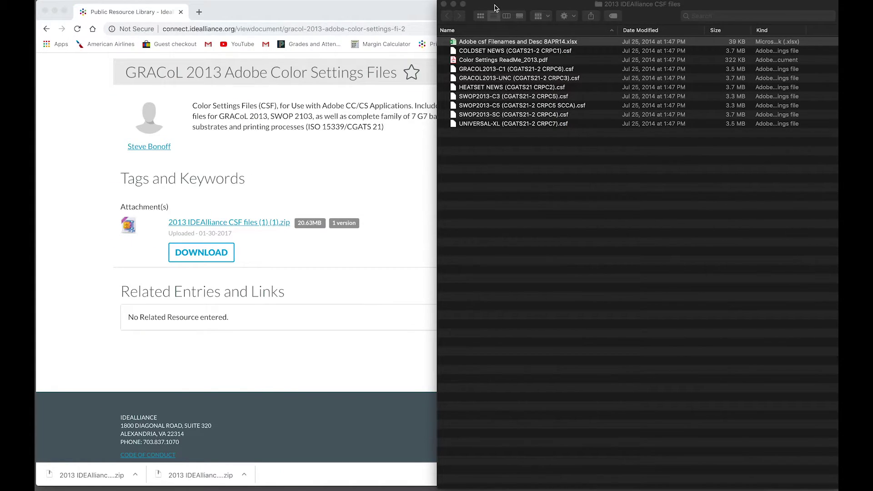
pyautogui.click(481, 61)
# - Open Color Settings ReadMe_2013.pdf, highlight the default Mac OSX and Windows settings paths, then close it
pyautogui.doubleClick(481, 61)
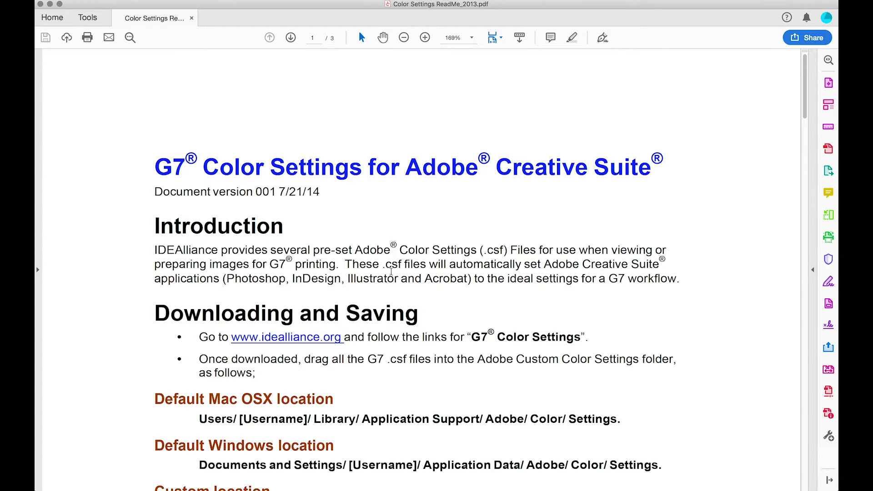
pyautogui.scroll(-5, 391, 271)
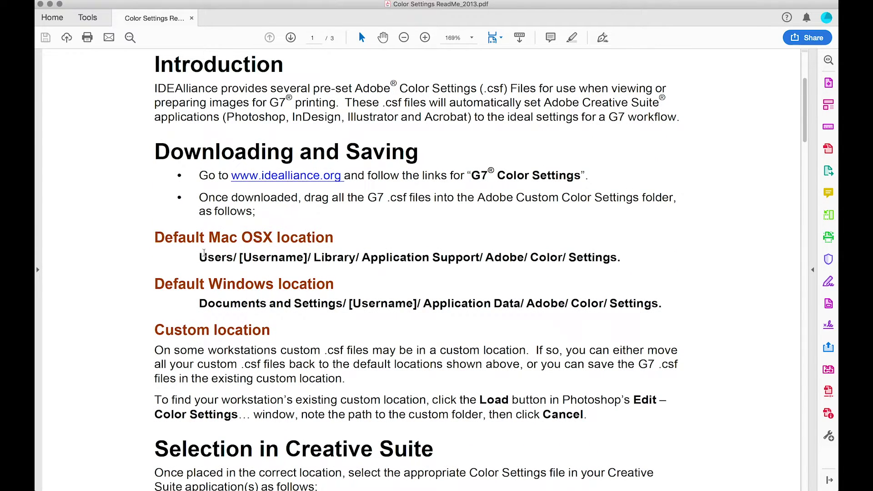
pyautogui.click(210, 238)
pyautogui.moveTo(209, 284); pyautogui.dragTo(343, 301)
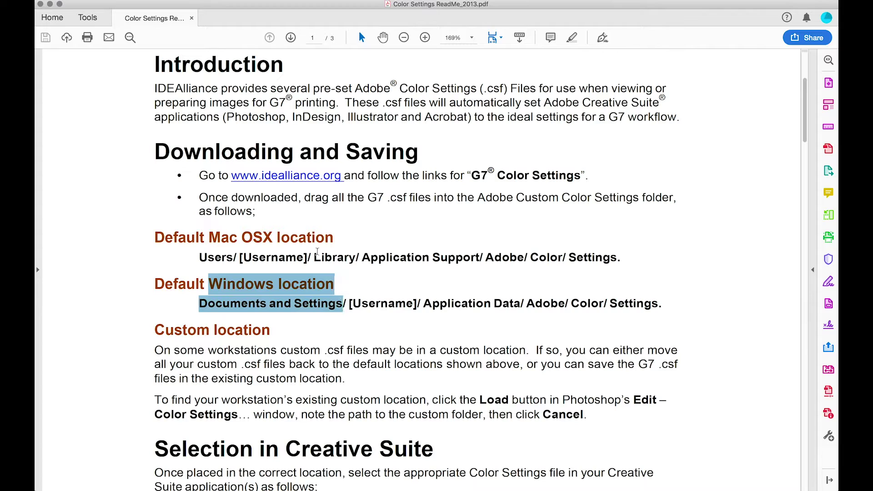
pyautogui.click(290, 238)
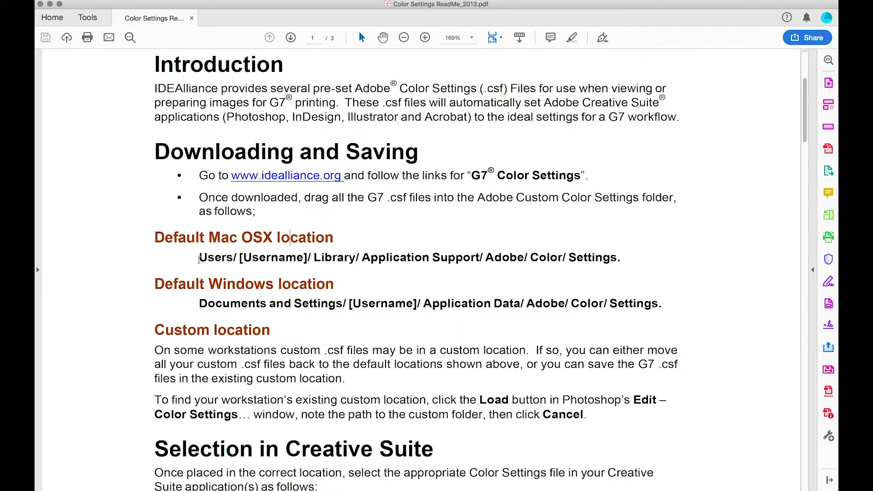
pyautogui.moveTo(199, 258); pyautogui.dragTo(626, 270)
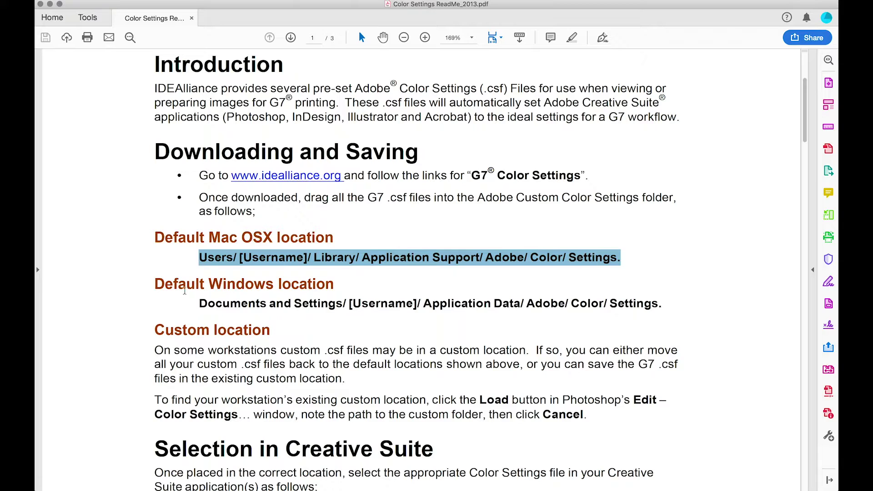
pyautogui.moveTo(200, 303); pyautogui.dragTo(660, 303)
pyautogui.moveTo(201, 258); pyautogui.dragTo(629, 274)
pyautogui.click(40, 4)
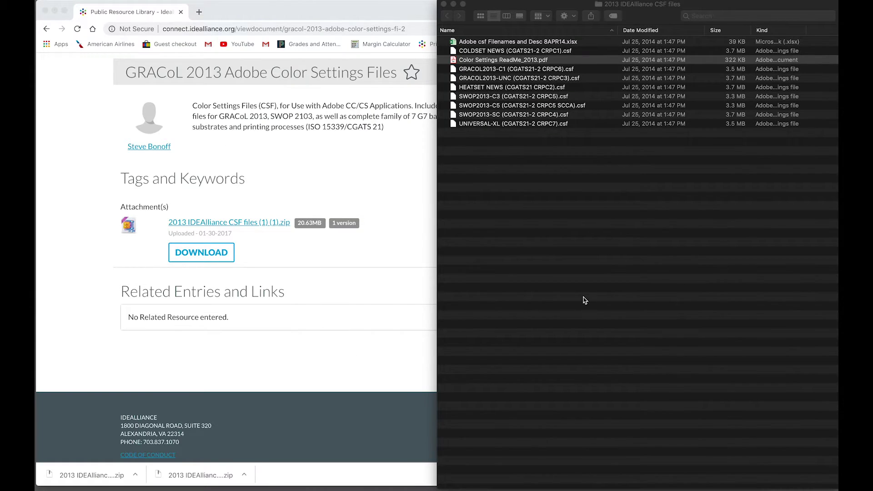
# - In a new Finder window, navigate Macintosh HD > Library > Application Support > Adobe > Color
pyautogui.click(93, 0)
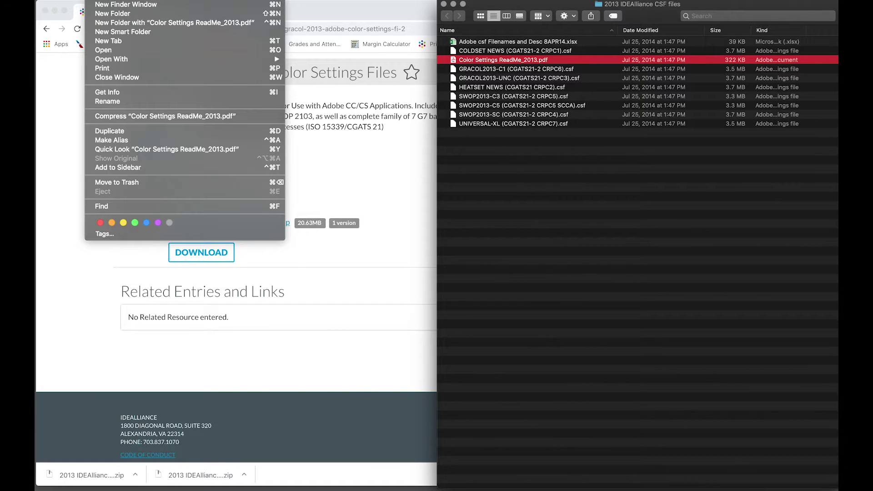
pyautogui.click(100, 4)
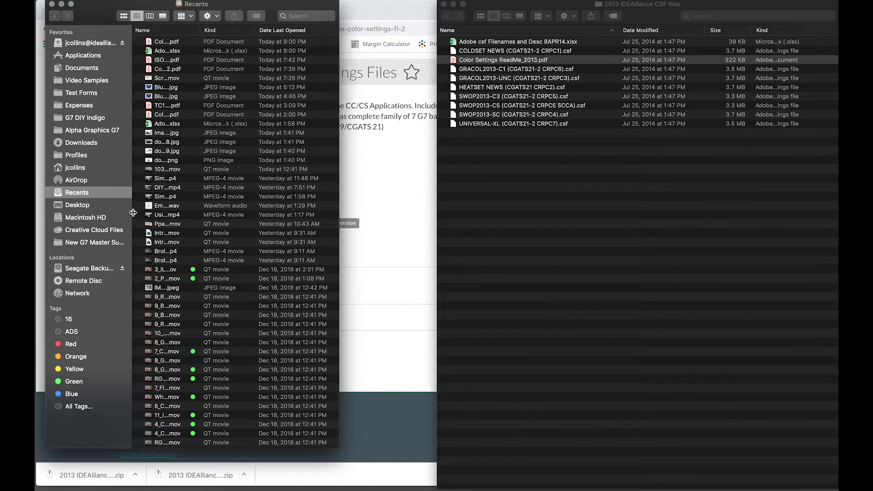
pyautogui.click(76, 222)
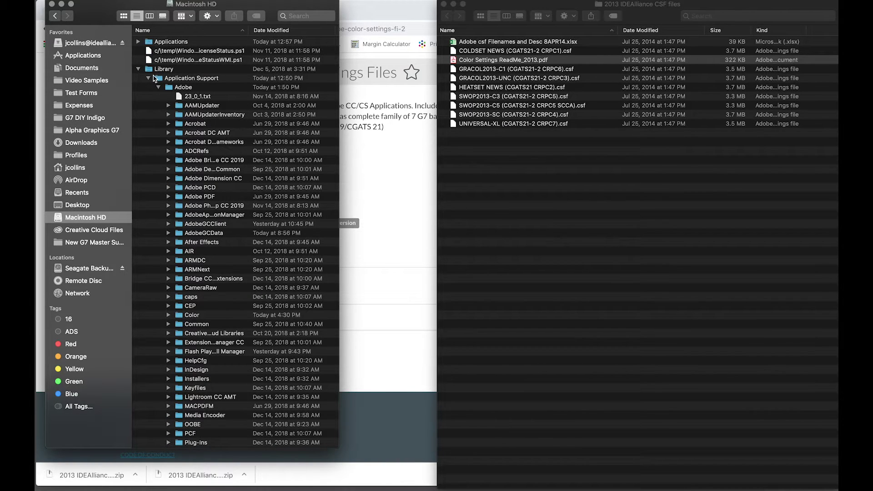
pyautogui.click(150, 70)
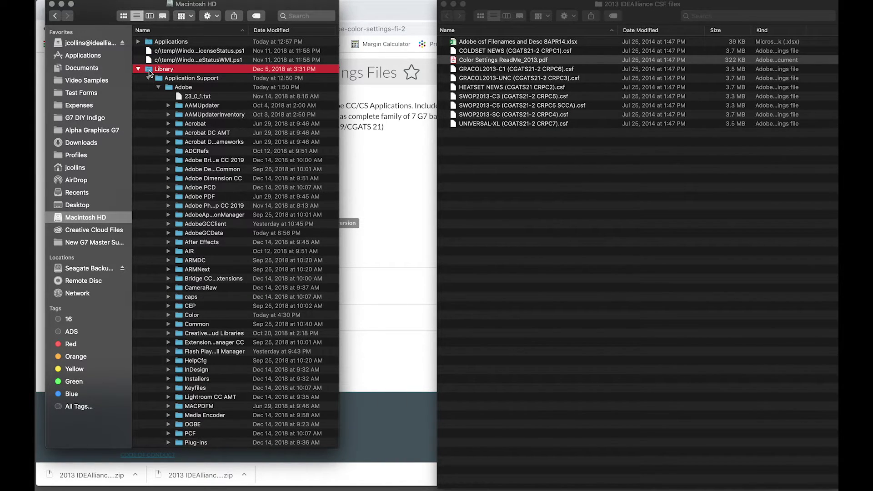
pyautogui.doubleClick(150, 71)
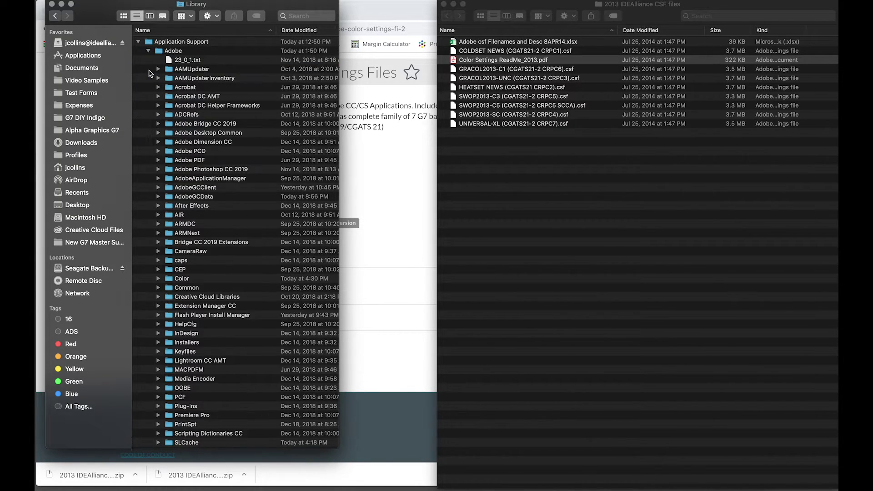
pyautogui.click(164, 44)
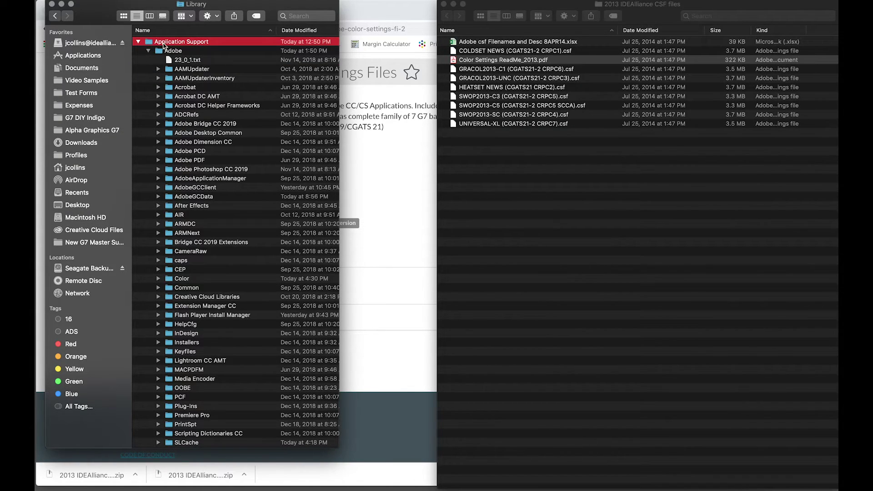
pyautogui.click(148, 52)
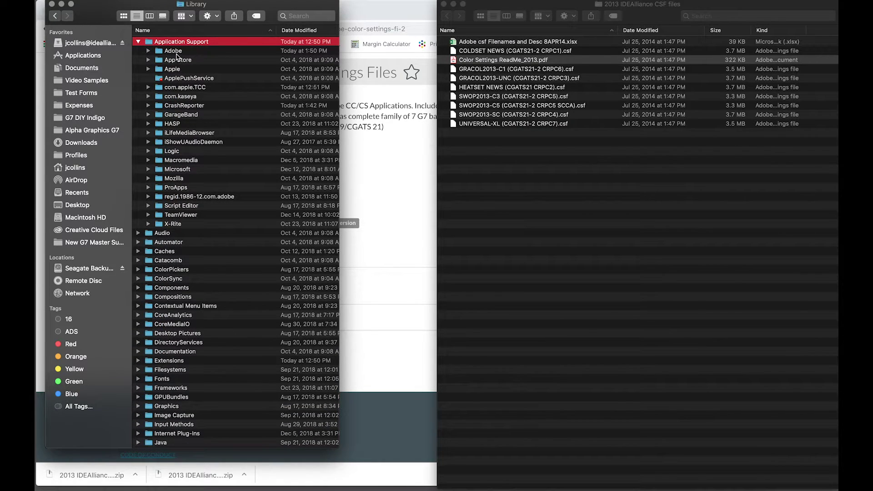
pyautogui.doubleClick(176, 51)
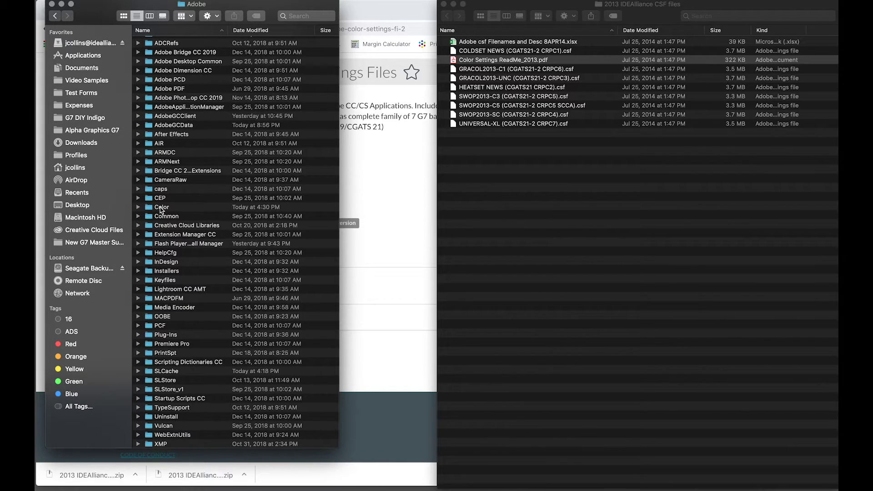
pyautogui.doubleClick(160, 208)
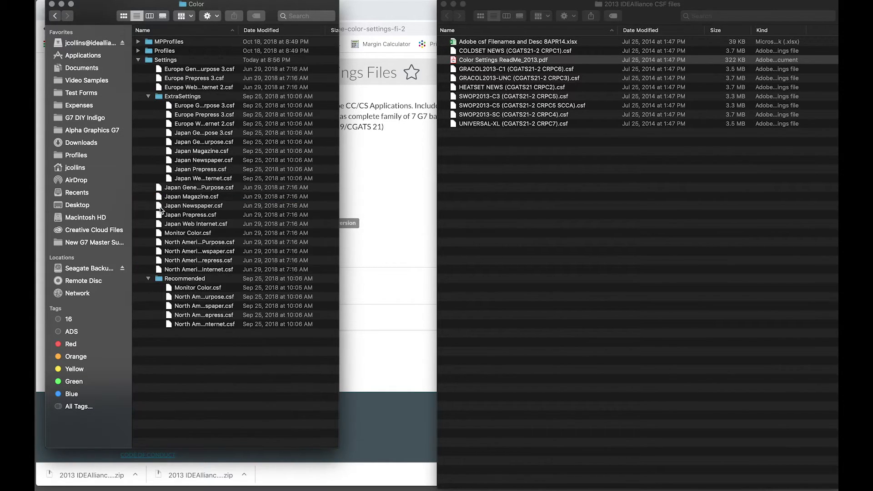
# - Move GRACOL2013-C1 (CGATS21-2 CRPC6).csf into the Adobe Color Settings folder, authorizing as administrator
pyautogui.click(610, 200)
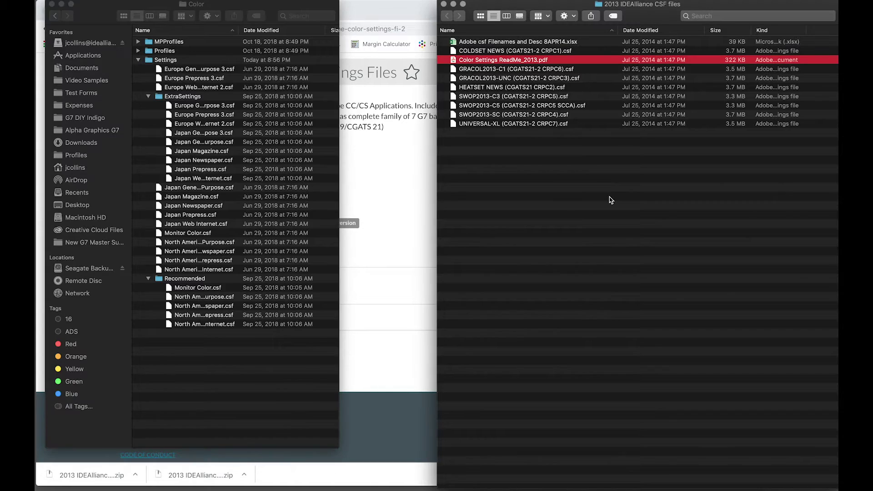
pyautogui.moveTo(516, 69); pyautogui.dragTo(166, 64)
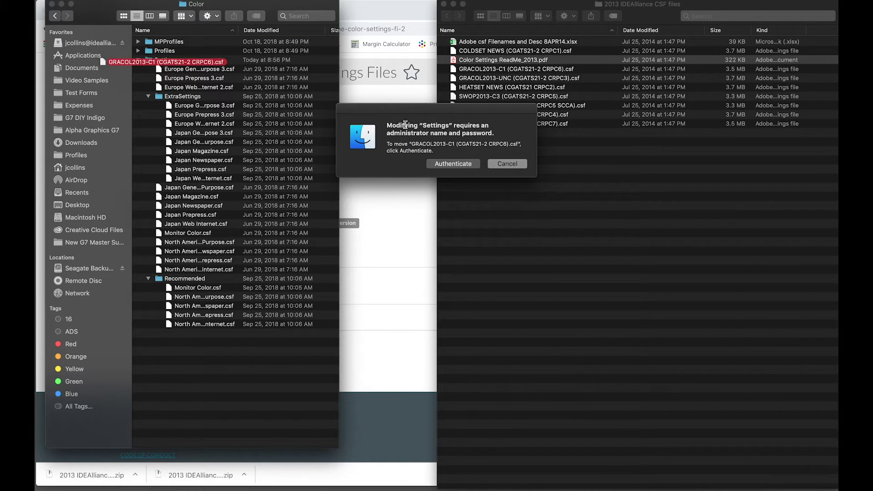
pyautogui.click(451, 165)
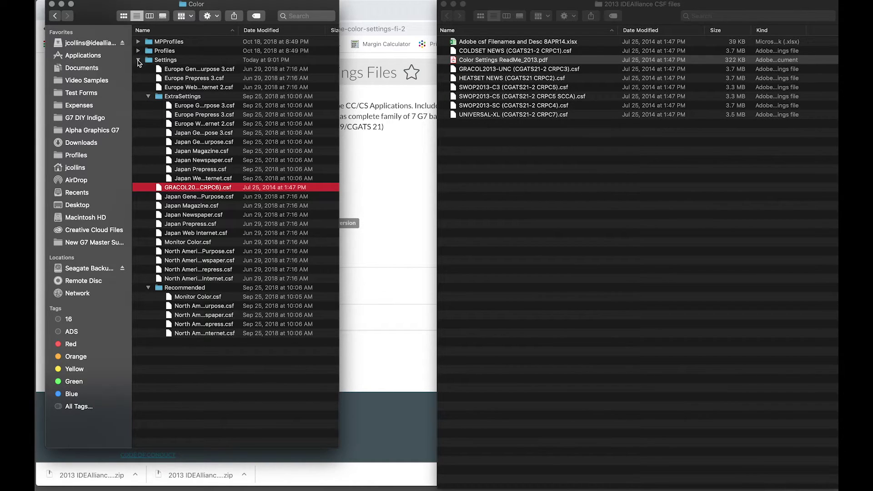
pyautogui.click(138, 60)
# - Move the five csf files from HEATSET NEWS through UNIVERSAL-XL into Settings, entering the admin password
pyautogui.click(138, 60)
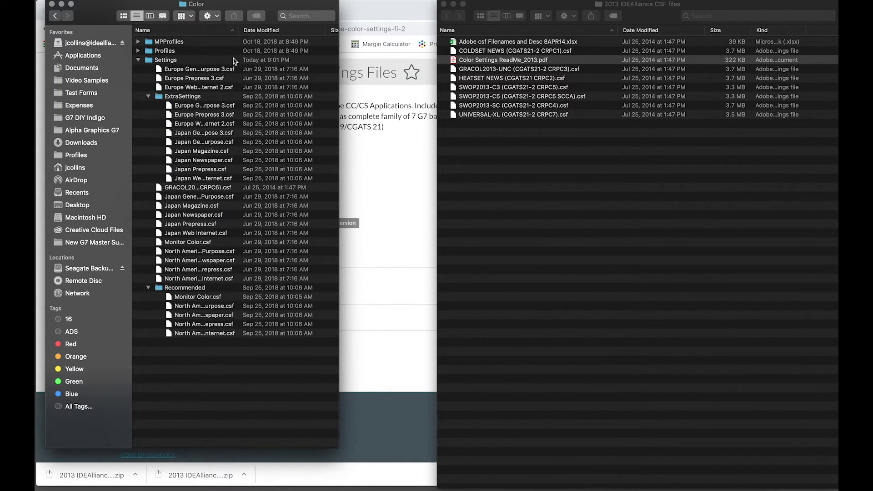
pyautogui.click(527, 95)
pyautogui.click(514, 81)
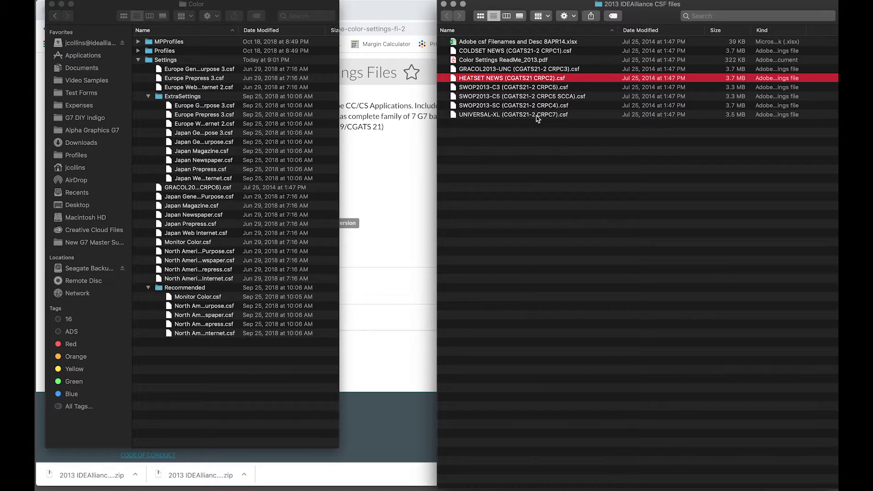
pyautogui.click(537, 116)
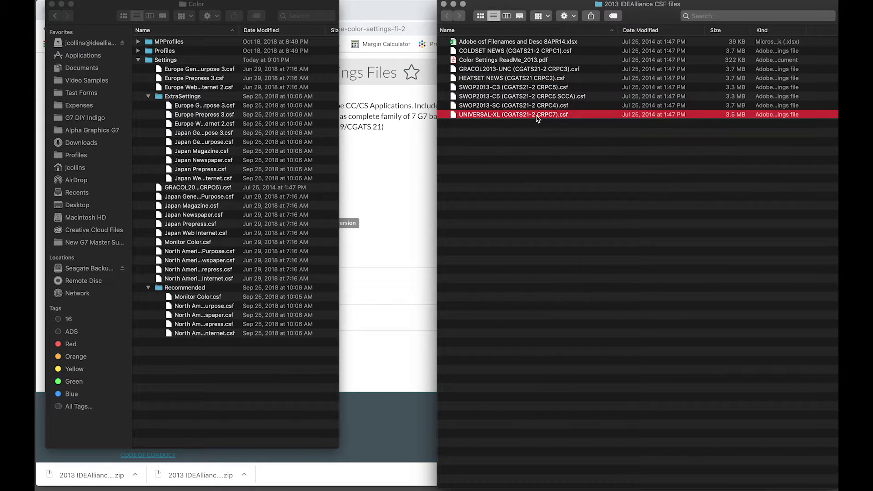
pyautogui.keyDown('shift'); pyautogui.click(530, 79); pyautogui.keyUp('shift')
pyautogui.moveTo(528, 81); pyautogui.dragTo(175, 64)
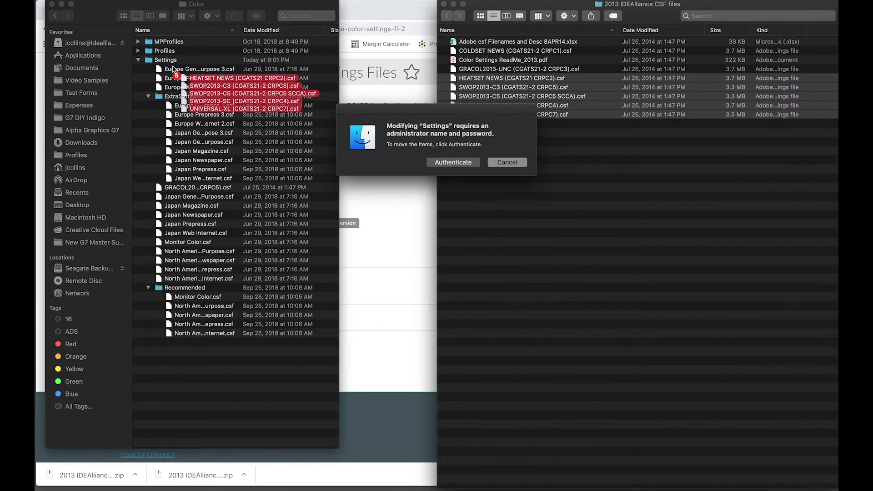
pyautogui.click(452, 162)
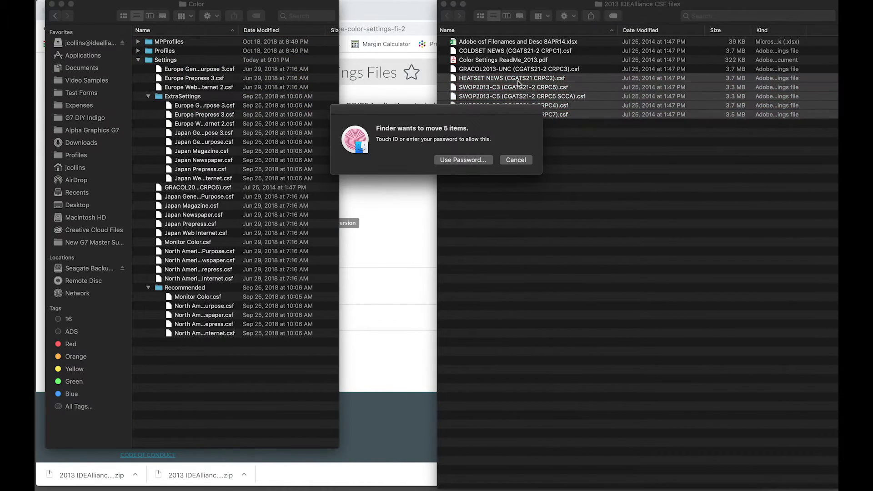
pyautogui.click(474, 164)
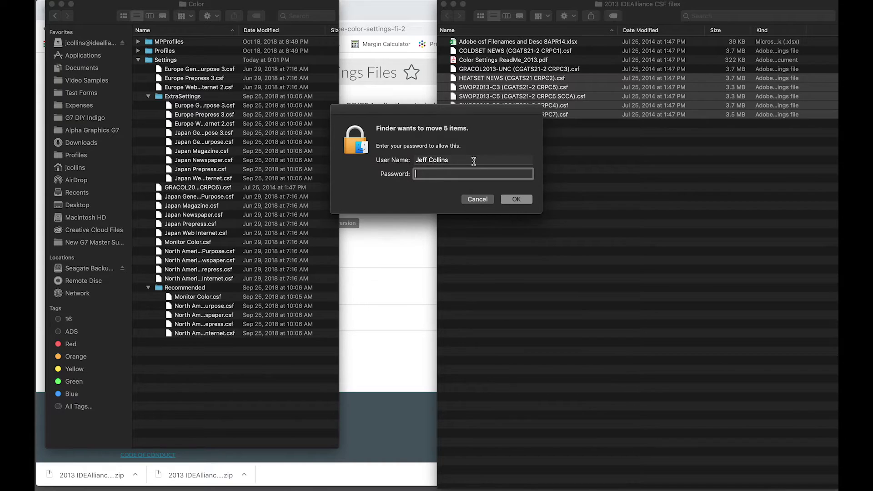
pyautogui.write('•••••••••••')
pyautogui.press('Return')
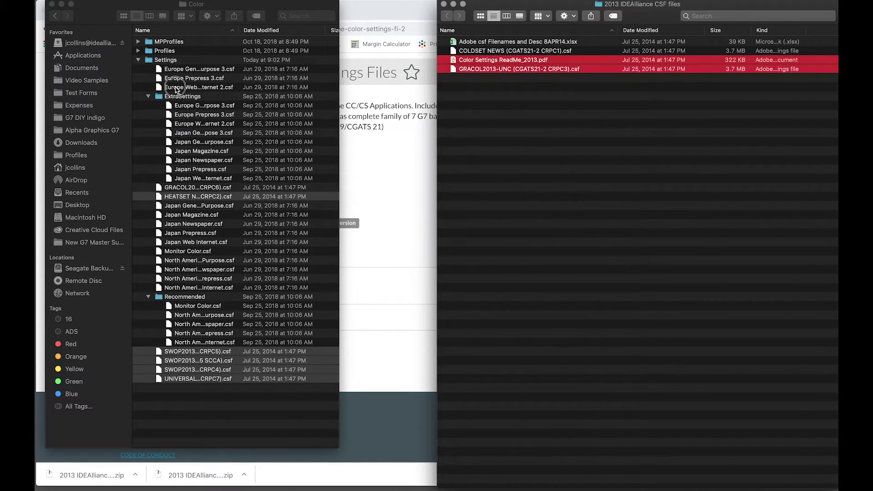
pyautogui.click(604, 105)
# - Move GRACOL2013-UNC (CGATS21-2 CRPC3).csf into Settings with admin approval and close the file preview
pyautogui.moveTo(568, 70); pyautogui.dragTo(168, 64)
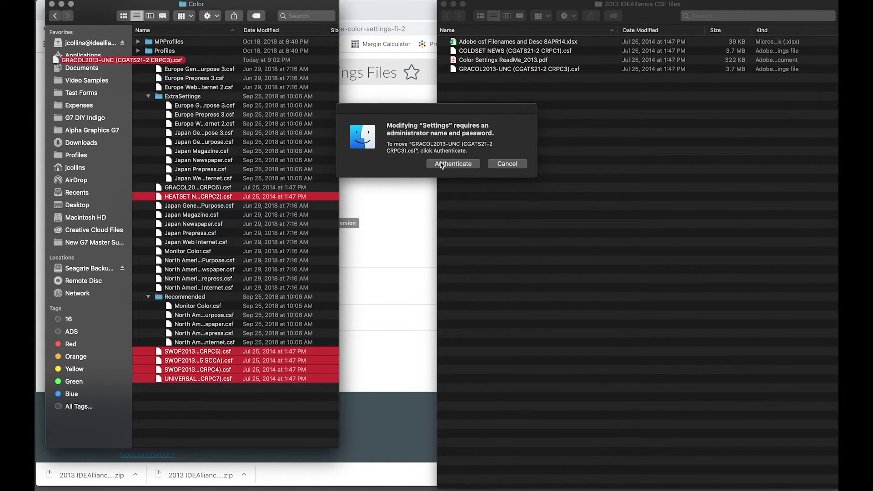
pyautogui.press('space')
pyautogui.click(441, 165)
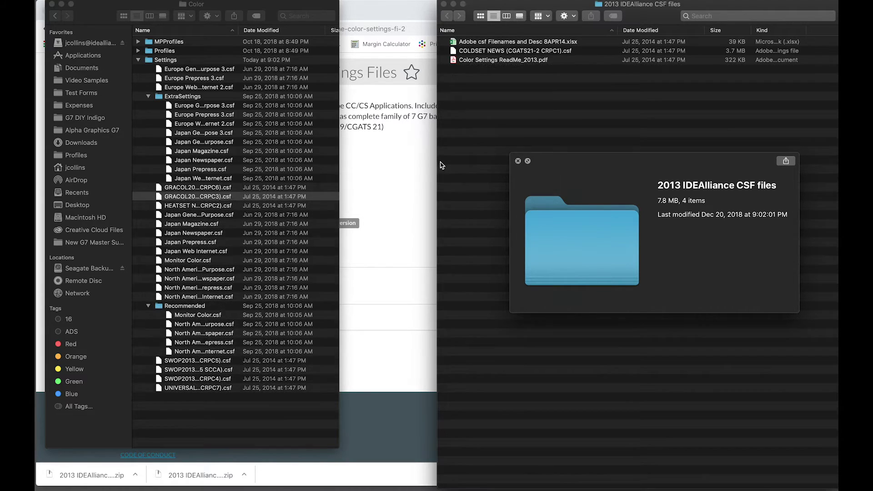
pyautogui.moveTo(518, 164)
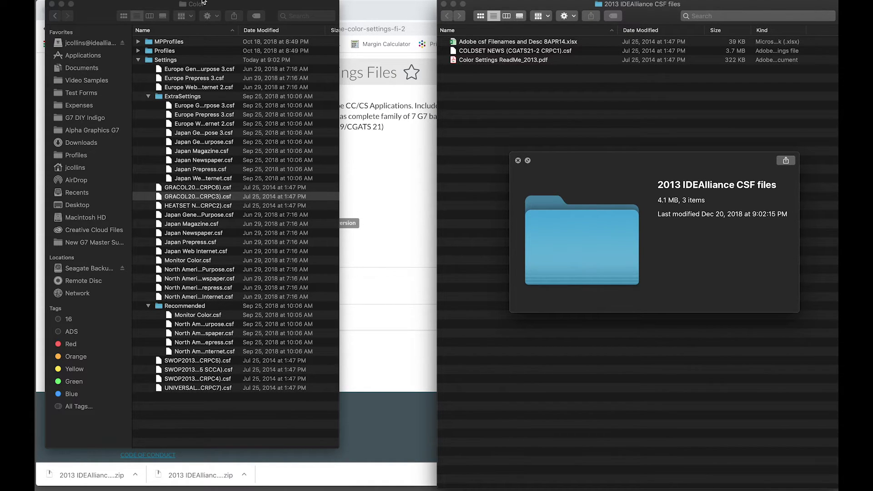
pyautogui.moveTo(207, 5); pyautogui.dragTo(264, 7)
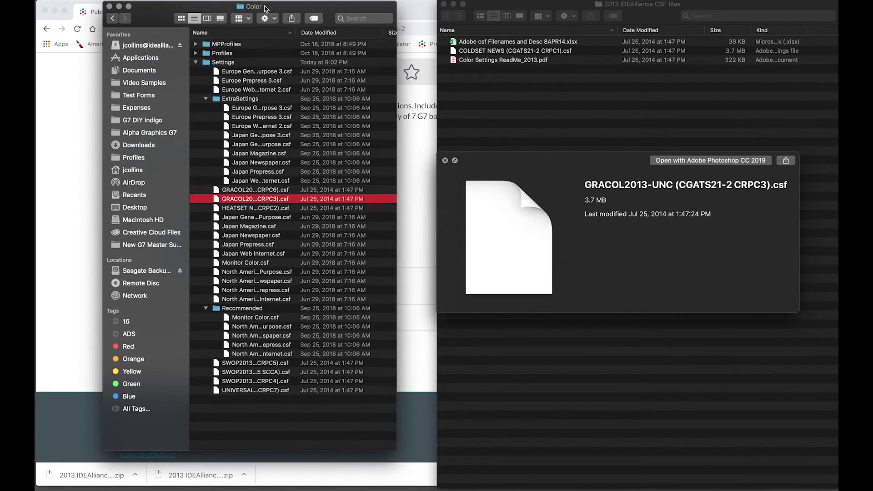
pyautogui.click(444, 160)
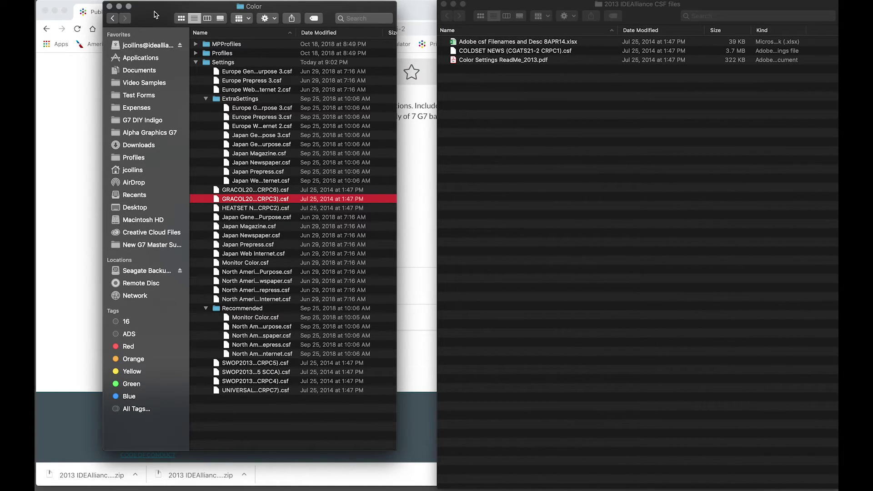
# - Close Finder windows, sync color settings to GRACOL2013-C1 (CGATS21-2 CRPC6) in Bridge, then launch Photoshop
pyautogui.press('super+w')
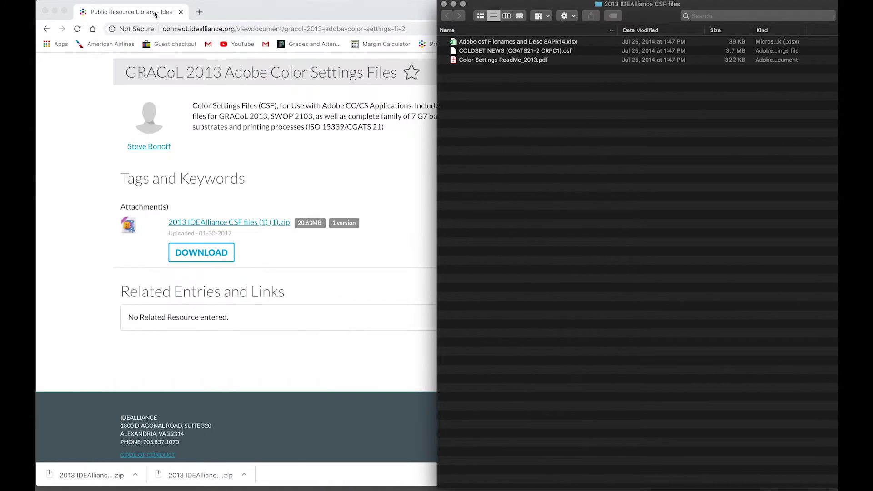
pyautogui.press('super+w')
pyautogui.moveTo(113, 489)
pyautogui.click(381, 445)
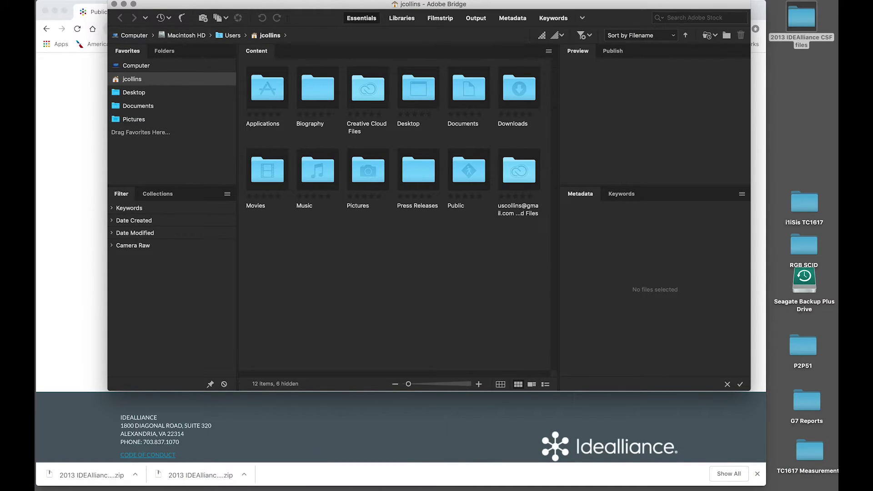
pyautogui.click(169, 0)
pyautogui.click(201, 188)
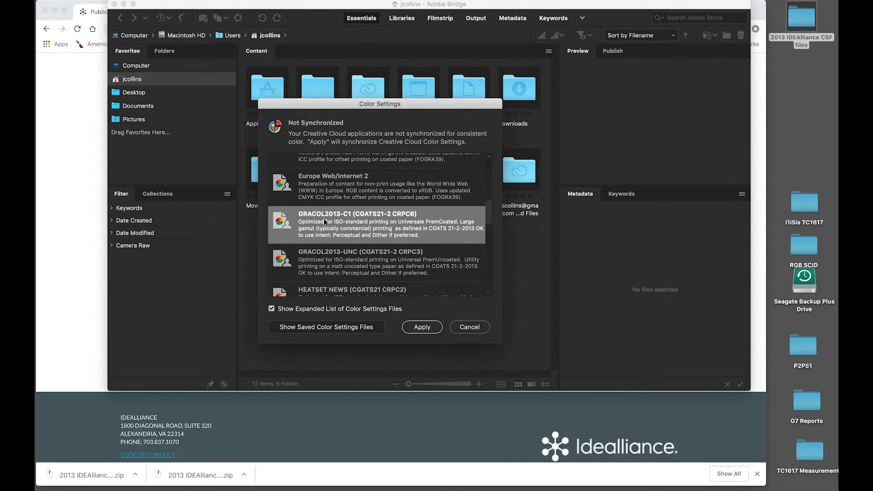
pyautogui.click(415, 329)
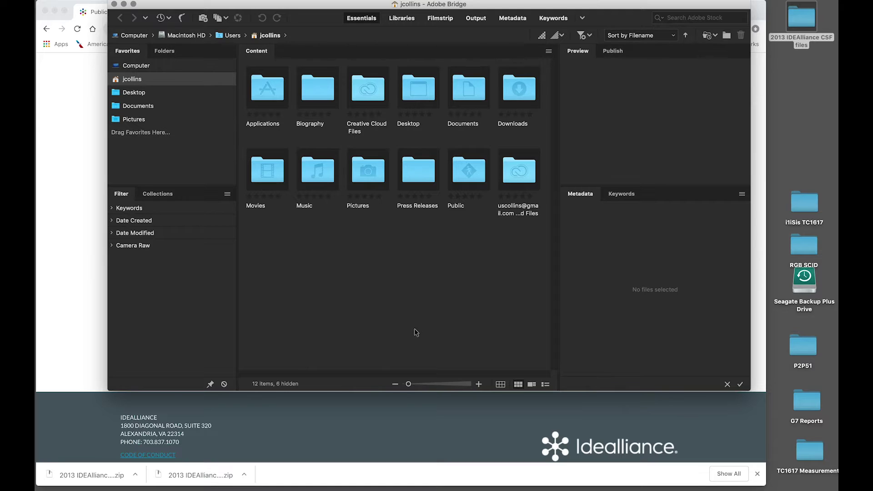
pyautogui.moveTo(386, 475)
pyautogui.click(338, 464)
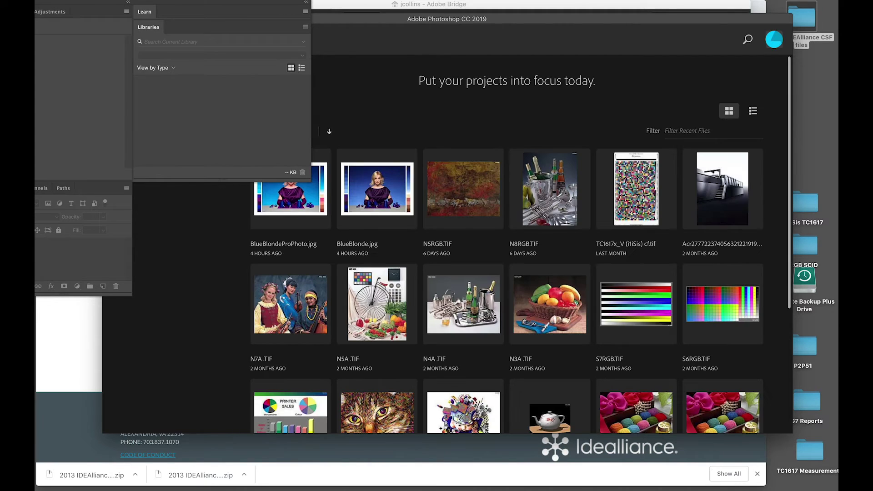
# - In Photoshop's Color Settings, pick the GRACOL2013-C1 (CGATS21-2 CRPC6) preset and open the Load browser
pyautogui.click(145, 0)
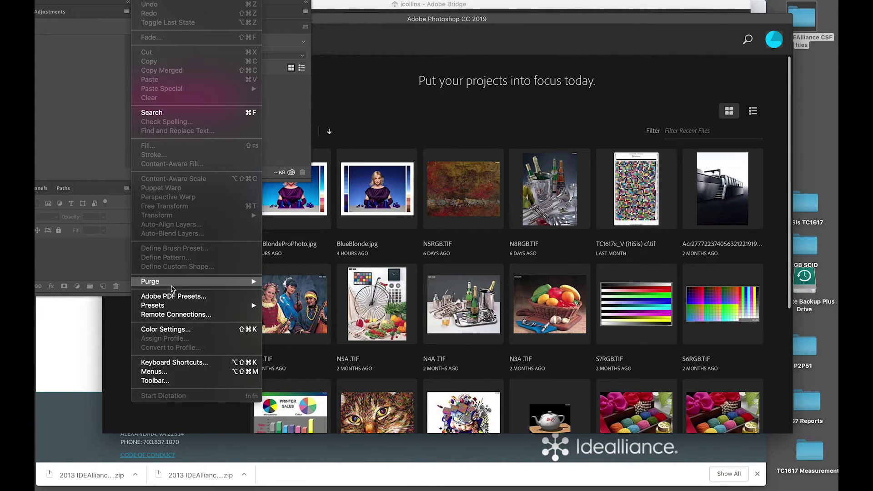
pyautogui.click(176, 329)
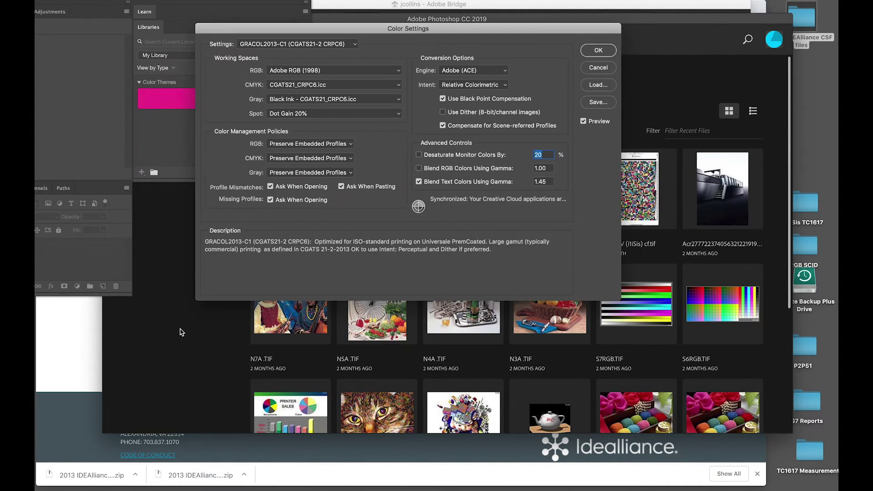
pyautogui.click(315, 44)
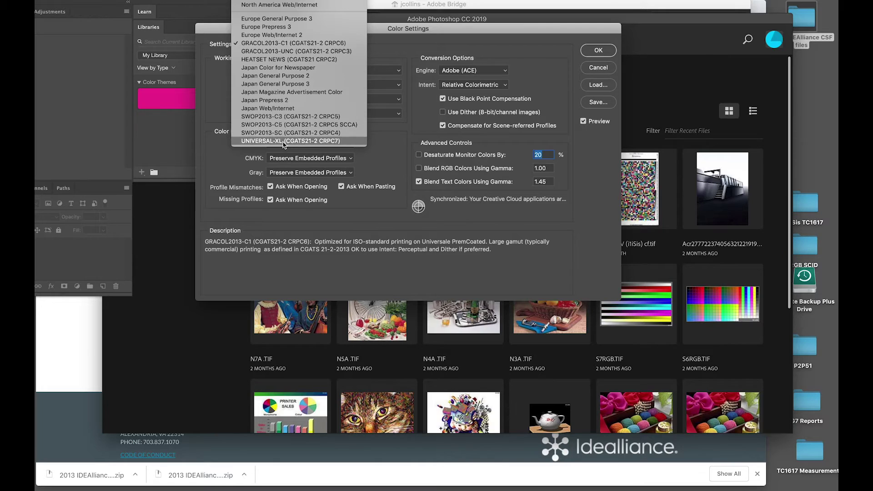
pyautogui.click(335, 43)
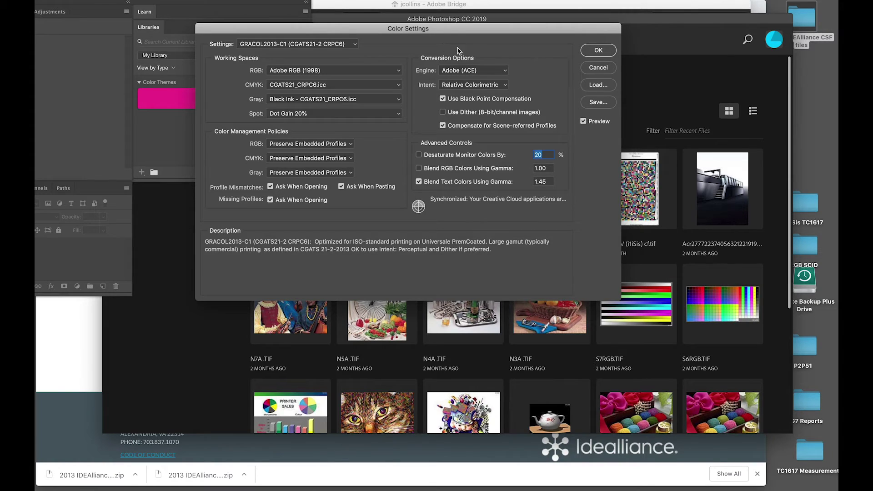
pyautogui.click(595, 89)
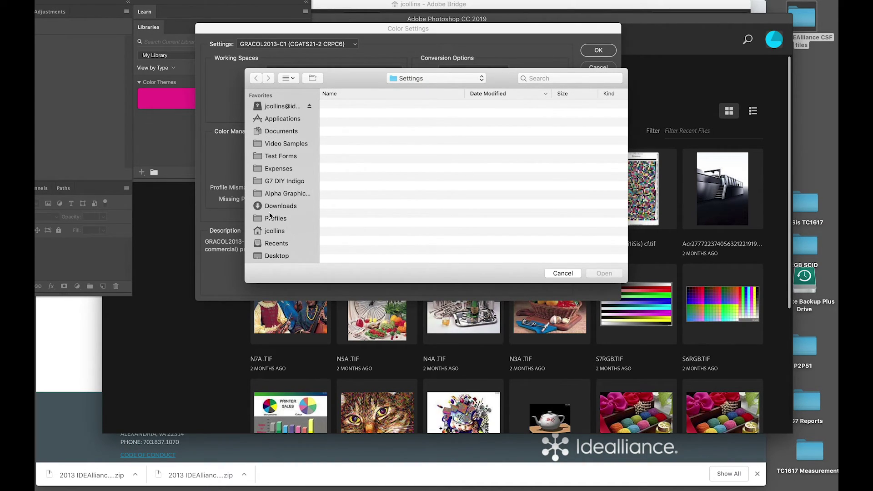
# - Browse into the Desktop's 2013 IDEAlliance CSF files folder, then cancel loading a settings file
pyautogui.scroll(-5, 278, 182)
pyautogui.click(275, 165)
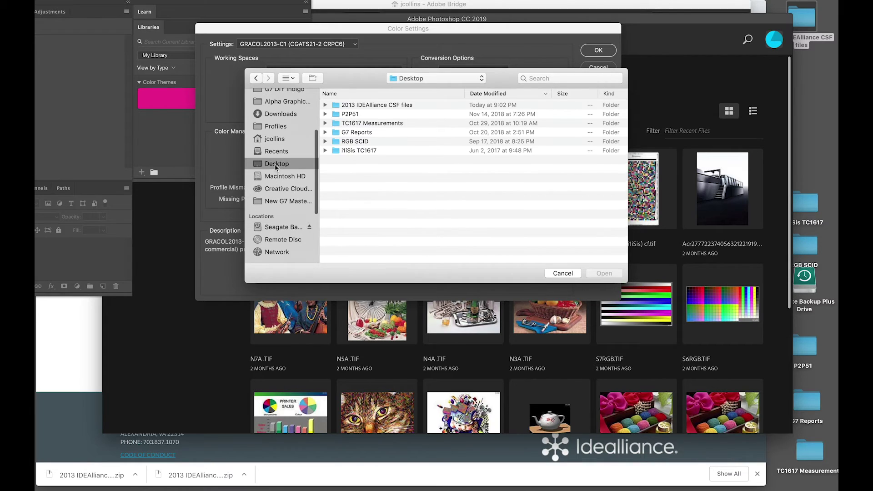
pyautogui.click(367, 107)
pyautogui.doubleClick(367, 107)
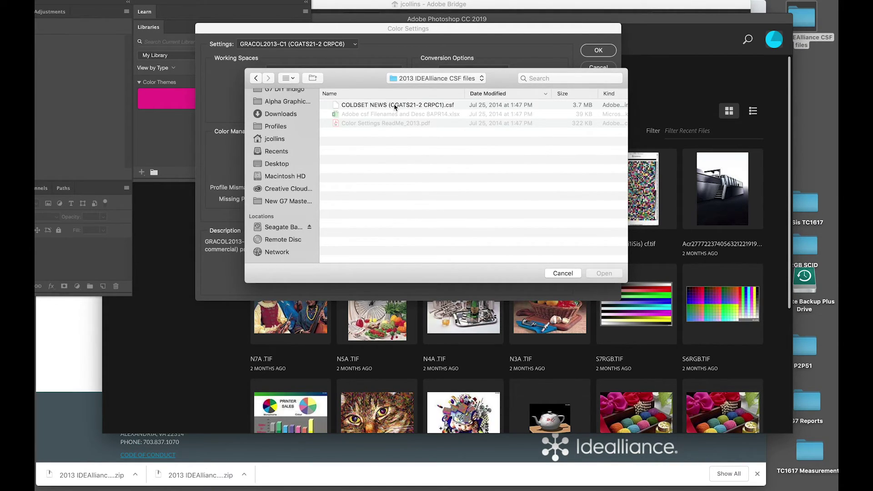
pyautogui.click(256, 79)
pyautogui.click(564, 273)
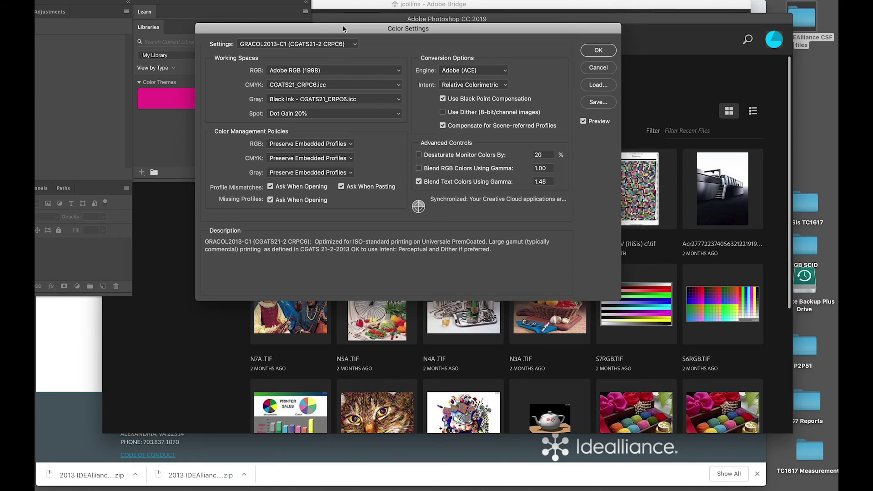
# - Show the Settings preset list to check for the GRACOL, SWOP, HEATSET and UNIVERSAL sets
pyautogui.click(310, 44)
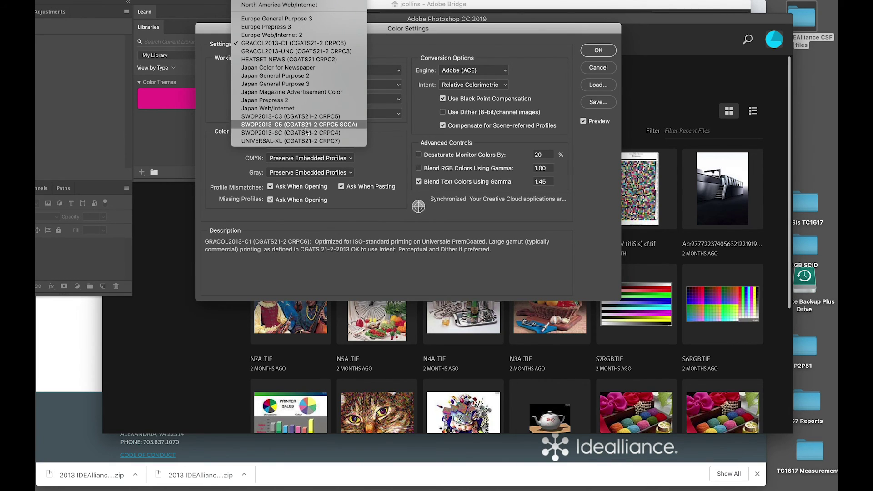